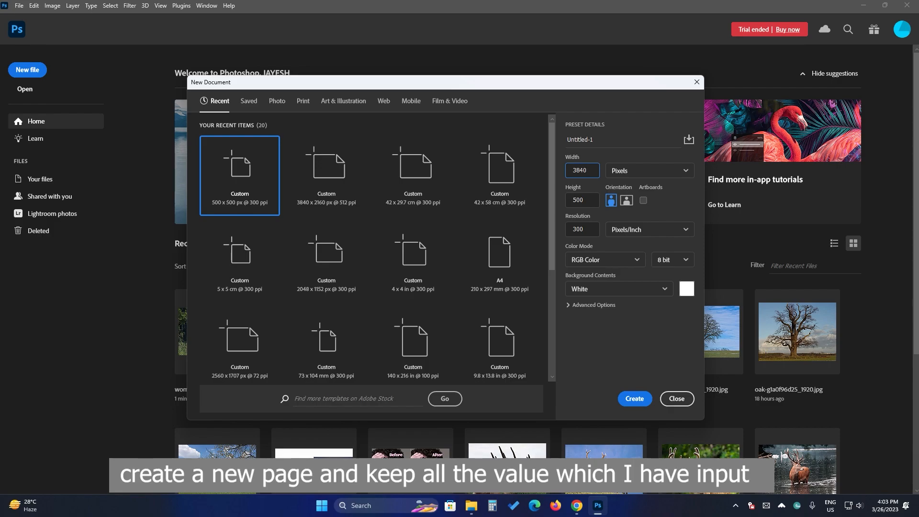
Create the new document with a height of 2160 pixels, a resolution of 512 pixels/inch and transparent background contents.
{"action": "key", "text": "Tab"}
{"action": "type", "text": "2160"}
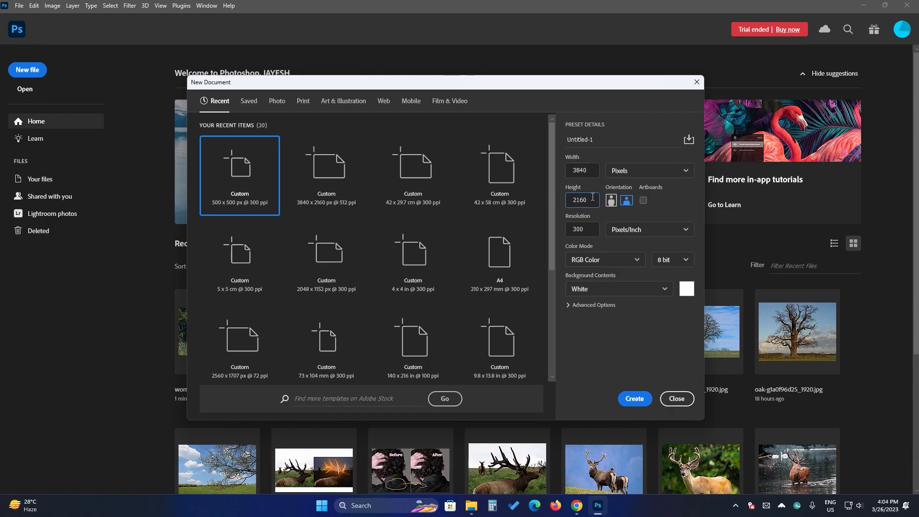
{"action": "left_click", "coordinate": [629, 170]}
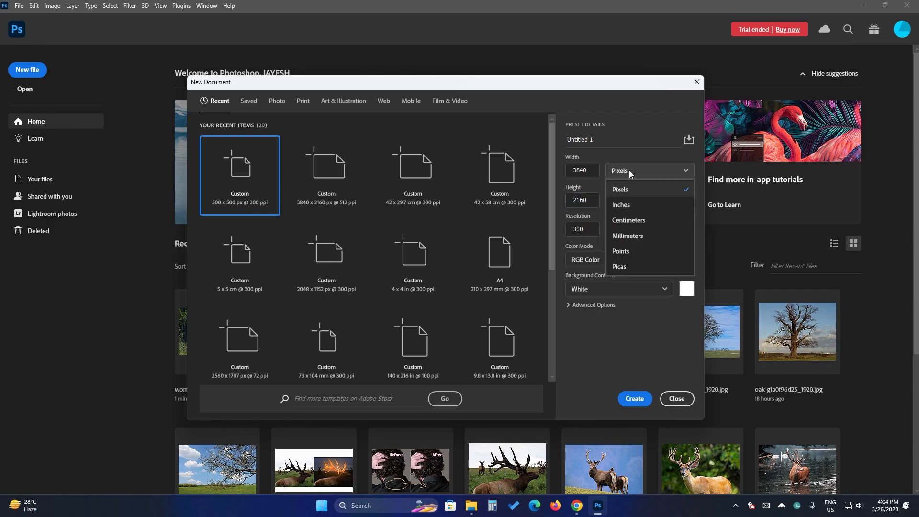
{"action": "left_click", "coordinate": [629, 188]}
{"action": "left_click", "coordinate": [568, 228]}
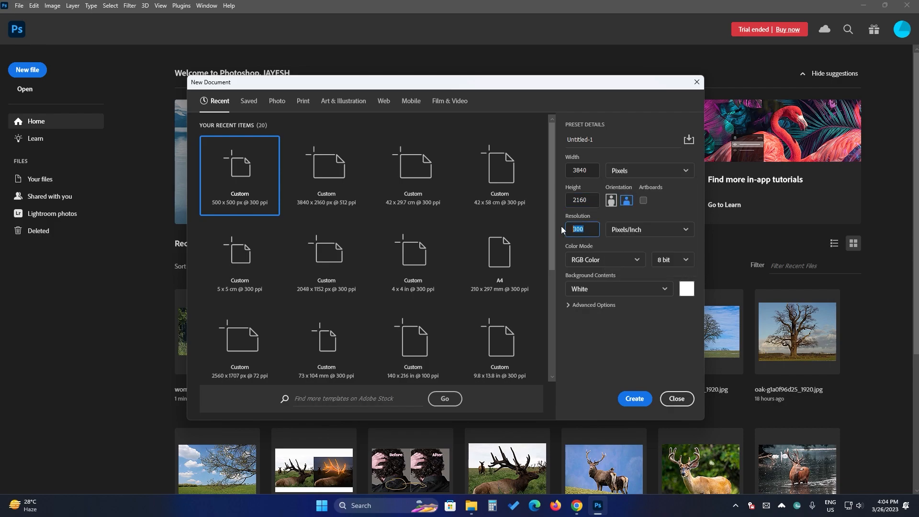
{"action": "type", "text": "512"}
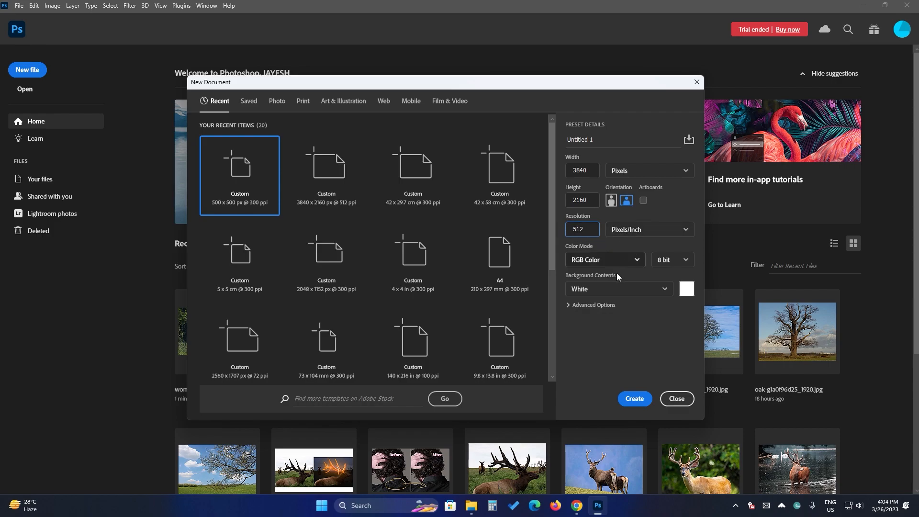
{"action": "left_click", "coordinate": [604, 296]}
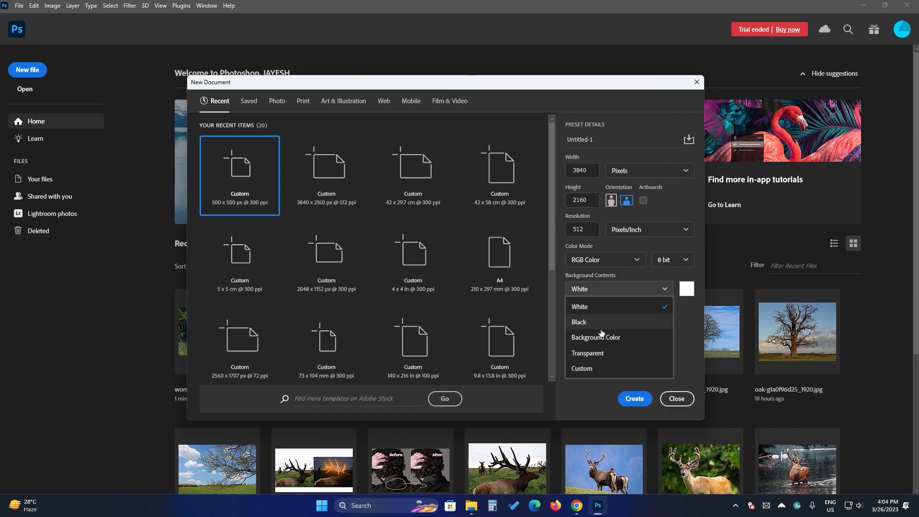
{"action": "left_click", "coordinate": [595, 355]}
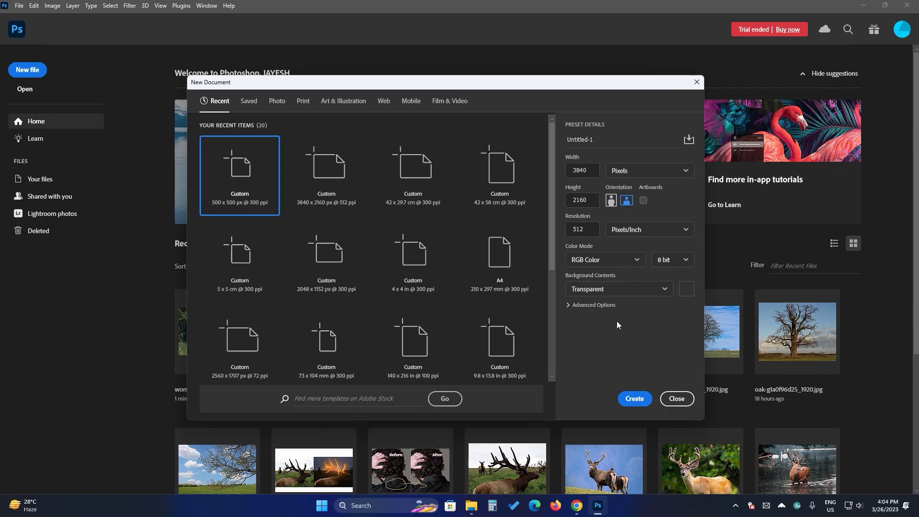
{"action": "left_click", "coordinate": [634, 399]}
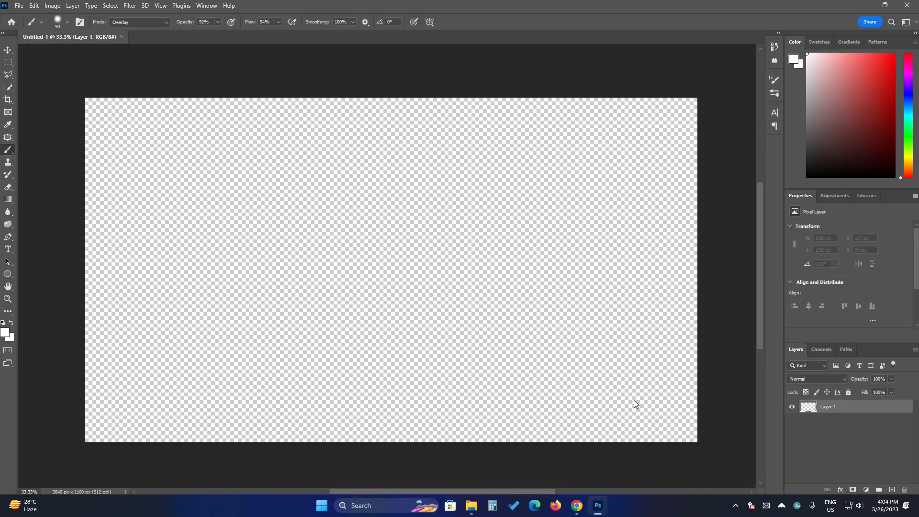
Add a Solid Color fill layer with the dark RGB color 17, 17, 17.
{"action": "left_click", "coordinate": [866, 489]}
{"action": "left_click", "coordinate": [865, 322]}
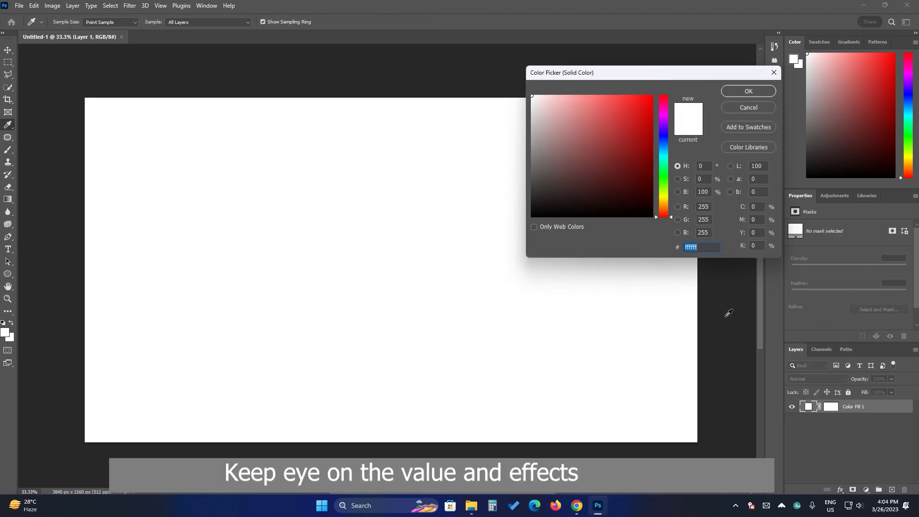
{"action": "left_click", "coordinate": [695, 207]}
{"action": "type", "text": "17"}
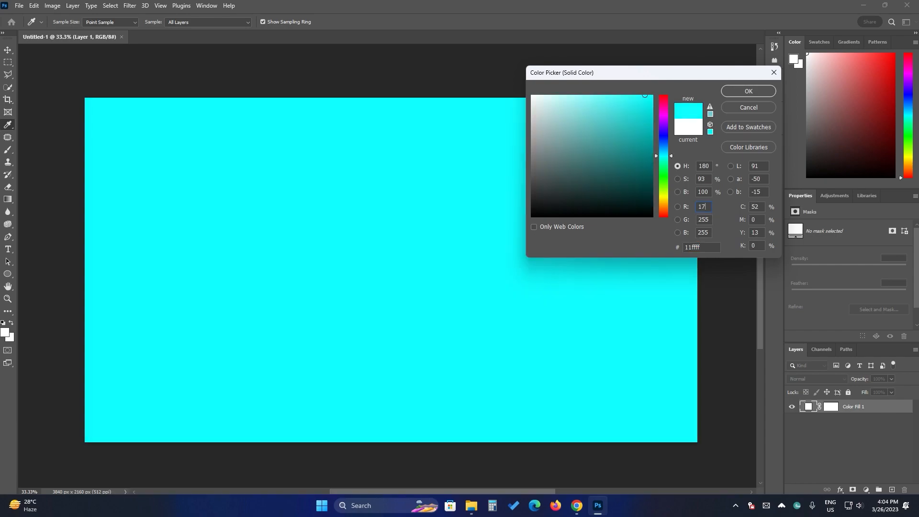
{"action": "left_click", "coordinate": [707, 219]}
{"action": "type", "text": "17"}
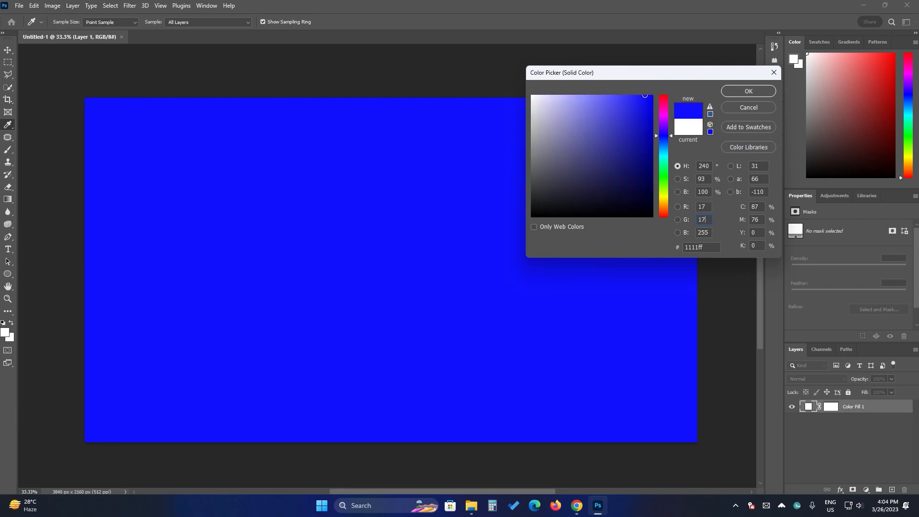
{"action": "left_click", "coordinate": [703, 232]}
{"action": "type", "text": "17"}
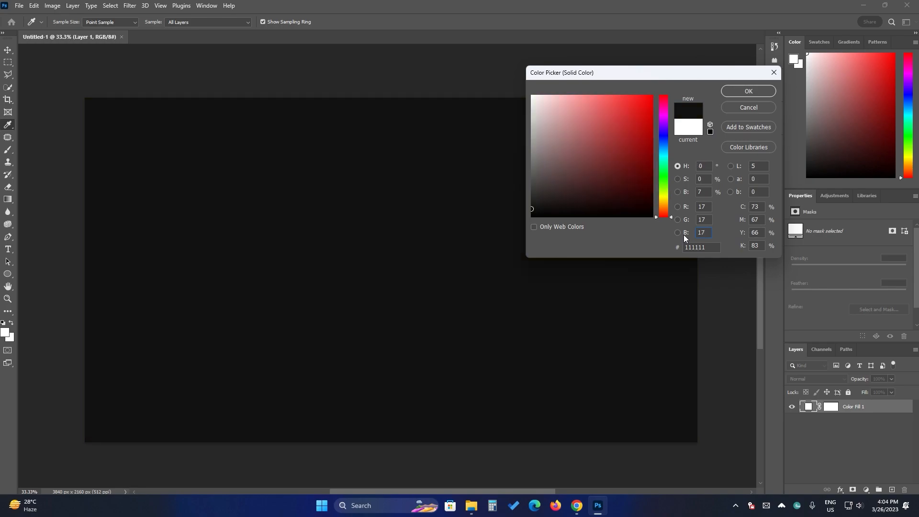
{"action": "left_click", "coordinate": [750, 91]}
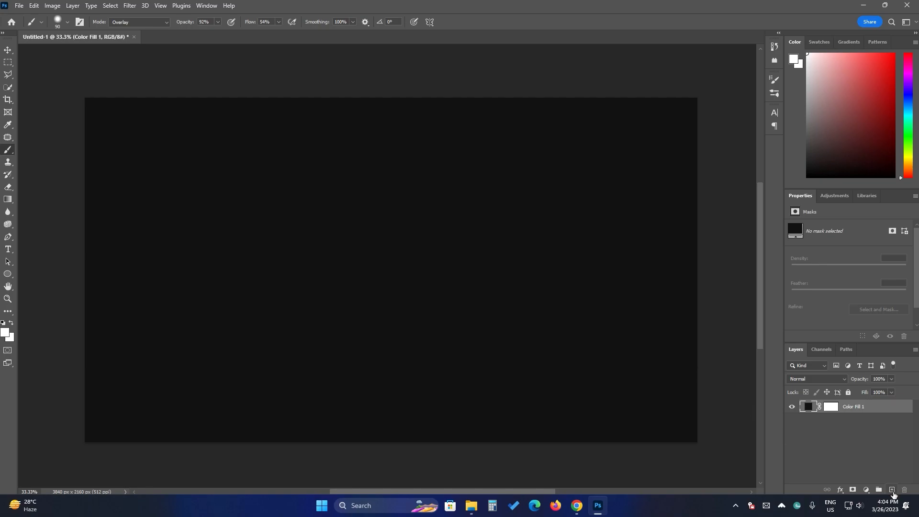
Add a new layer and enter the horizontal text GOLD in a text box across the middle of the canvas.
{"action": "left_click", "coordinate": [892, 490]}
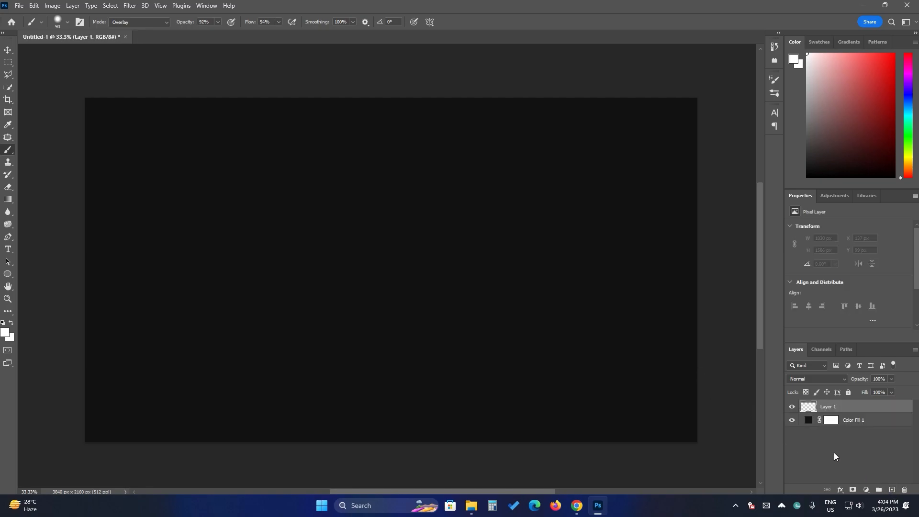
{"action": "left_click", "coordinate": [11, 249]}
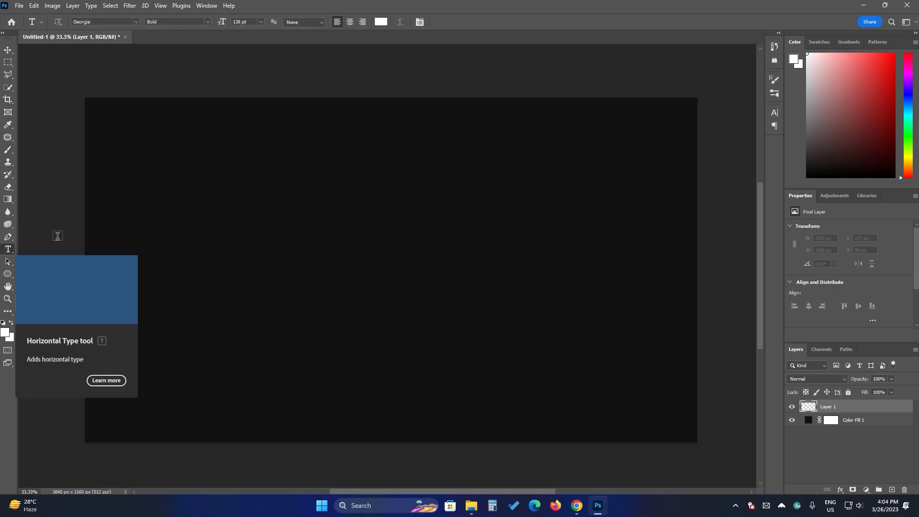
{"action": "left_click_drag", "start_coordinate": [196, 186], "coordinate": [561, 334]}
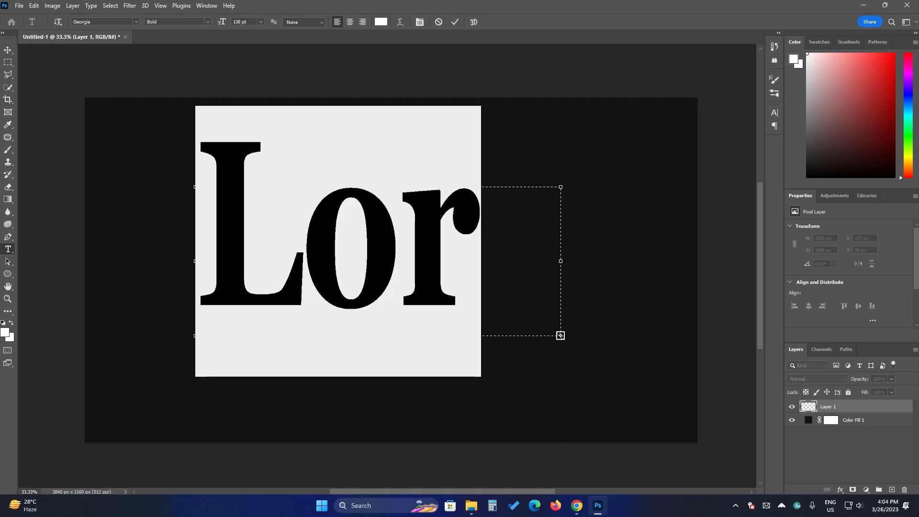
{"action": "type", "text": "GOL"}
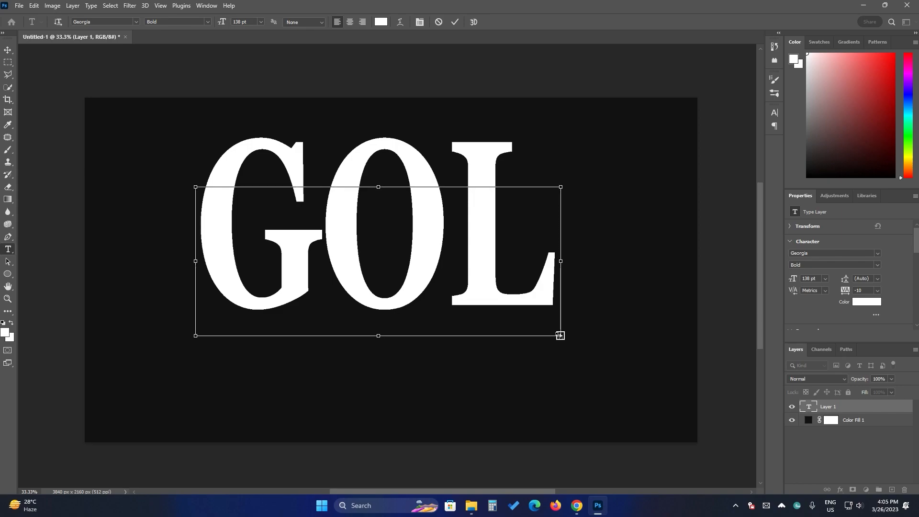
Reduce the font size of all the GOLD text to 96 pt.
{"action": "key", "text": "ctrl+a"}
{"action": "key", "text": "ctrl+shift+comma"}
{"action": "key", "text": "ctrl+shift+comma"}
{"action": "key", "text": "ctrl+shift+comma"}
{"action": "key", "text": "ctrl+shift+comma"}
{"action": "key", "text": "ctrl+shift+comma"}
{"action": "key", "text": "ctrl+shift+comma"}
{"action": "key", "text": "ctrl+shift+comma"}
{"action": "key", "text": "ctrl+shift+comma"}
{"action": "key", "text": "ctrl+shift+comma"}
{"action": "key", "text": "ctrl+shift+comma"}
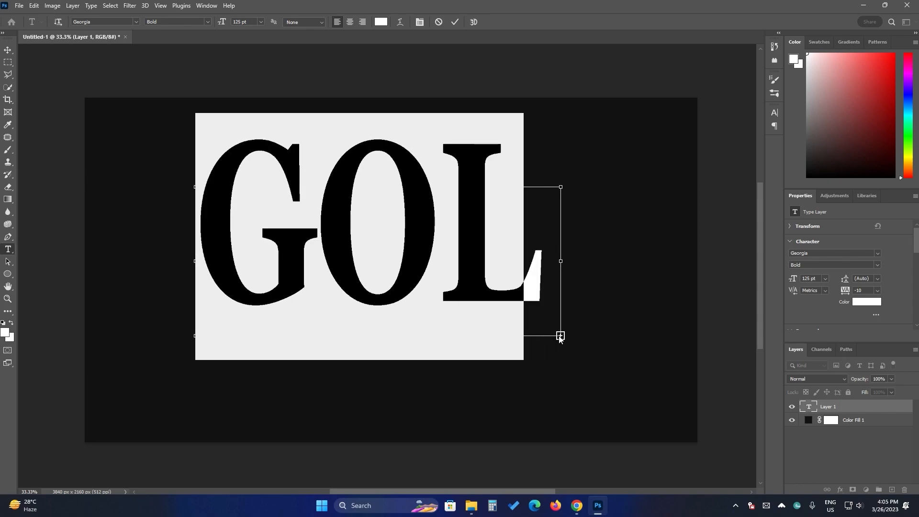
{"action": "key", "text": "ctrl+shift+comma"}
{"action": "key", "text": "ctrl+shift+comma"}
{"action": "key", "text": "ctrl+shift+comma"}
{"action": "key", "text": "ctrl+shift+comma"}
{"action": "key", "text": "ctrl+shift+comma"}
{"action": "key", "text": "ctrl+shift+comma"}
{"action": "key", "text": "ctrl+shift+comma"}
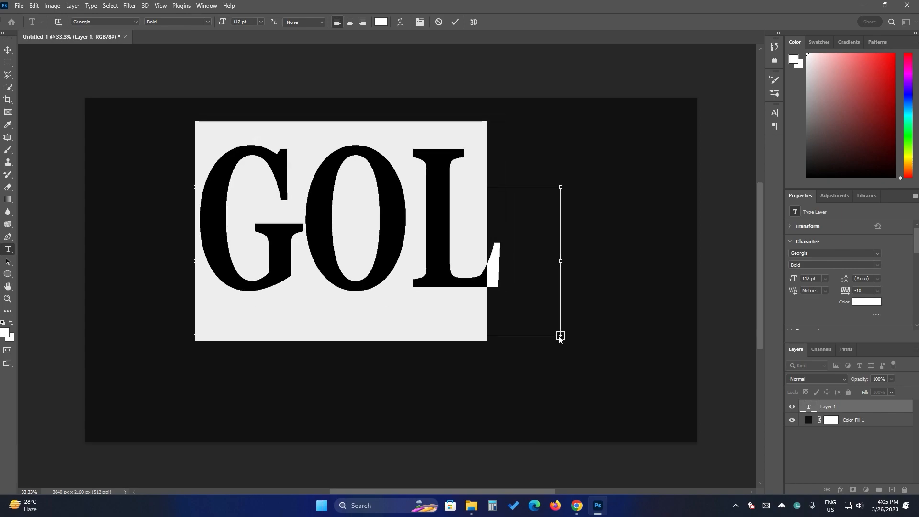
{"action": "key", "text": "ctrl+shift+comma"}
{"action": "key", "text": "ctrl+shift+comma"}
{"action": "key", "text": "ctrl+shift+comma"}
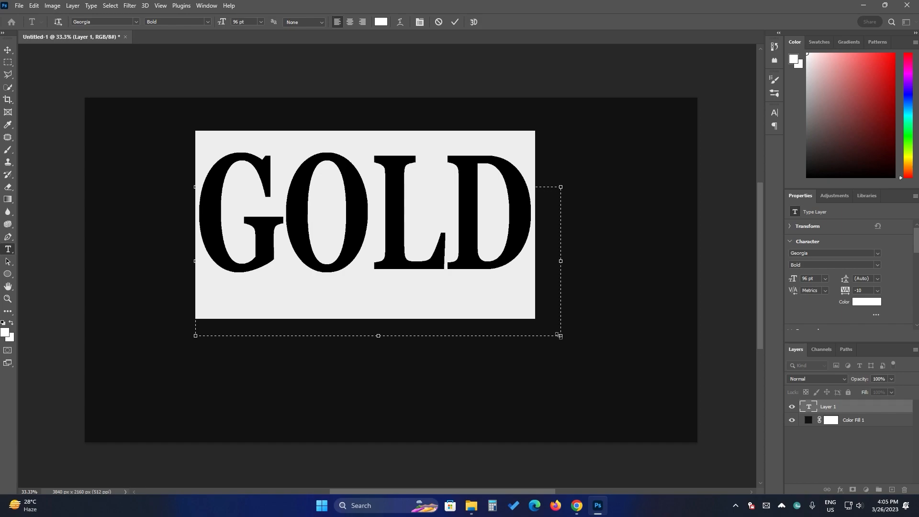
{"action": "left_click", "coordinate": [111, 23]}
Set the GOLD text color to RGB 255, 215, 0 and commit the text.
{"action": "left_click", "coordinate": [381, 22]}
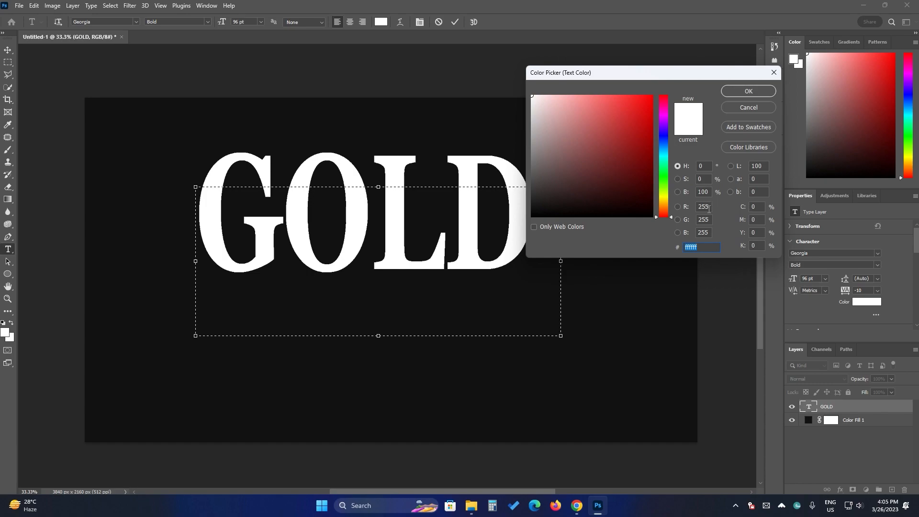
{"action": "left_click_drag", "start_coordinate": [709, 209], "coordinate": [693, 207]}
{"action": "left_click", "coordinate": [706, 223]}
{"action": "type", "text": "215"}
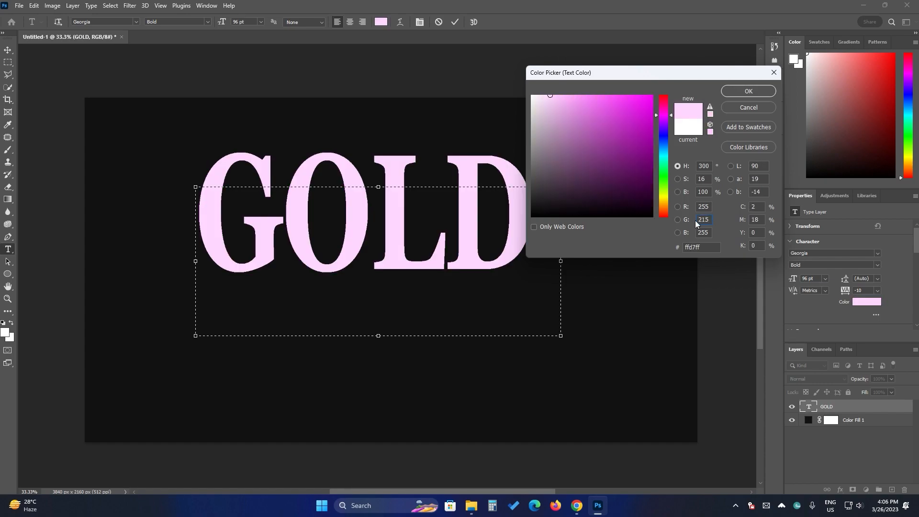
{"action": "left_click_drag", "start_coordinate": [710, 233], "coordinate": [702, 236]}
{"action": "type", "text": "0"}
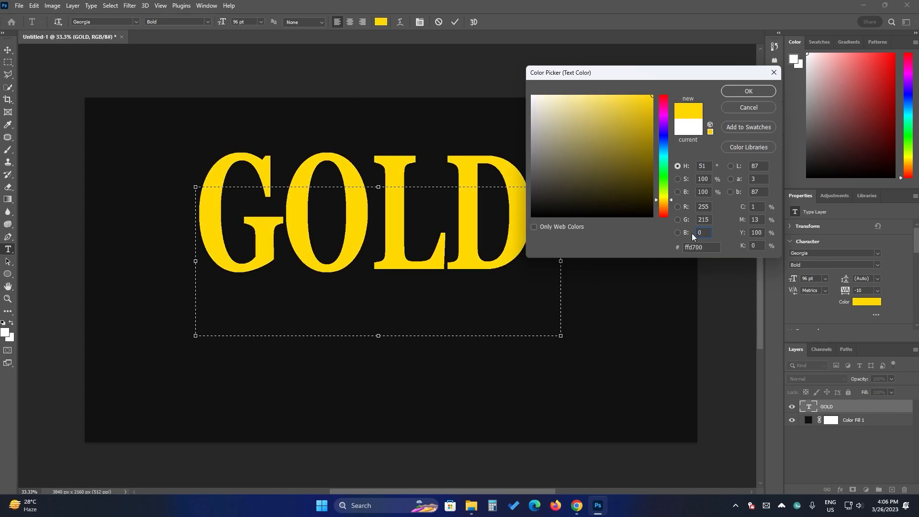
{"action": "left_click", "coordinate": [745, 92]}
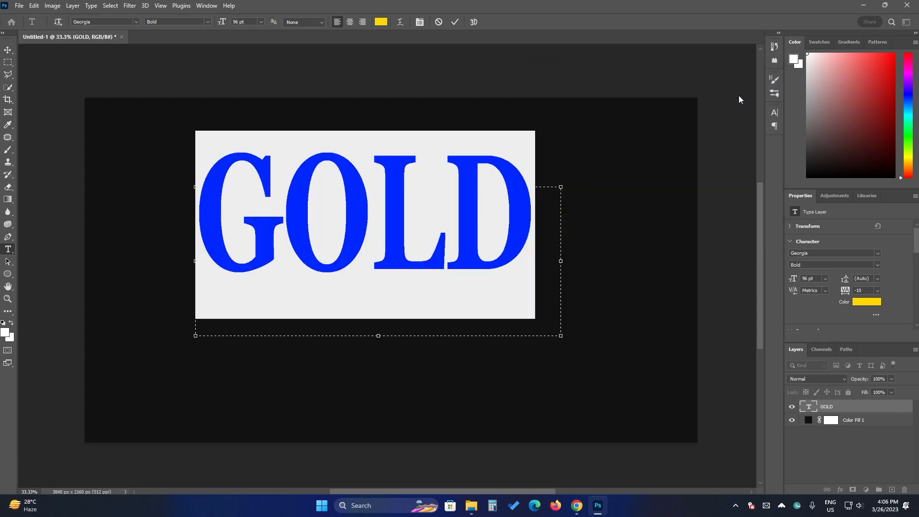
{"action": "left_click", "coordinate": [455, 23]}
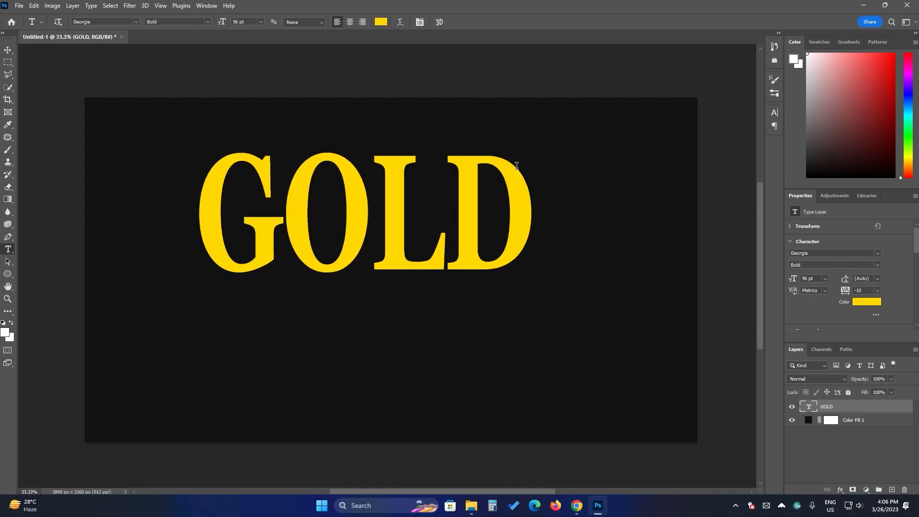
Open the GOLD layer's blending options and enable Bevel & Emboss with the Inner Bevel style.
{"action": "right_click", "coordinate": [862, 408]}
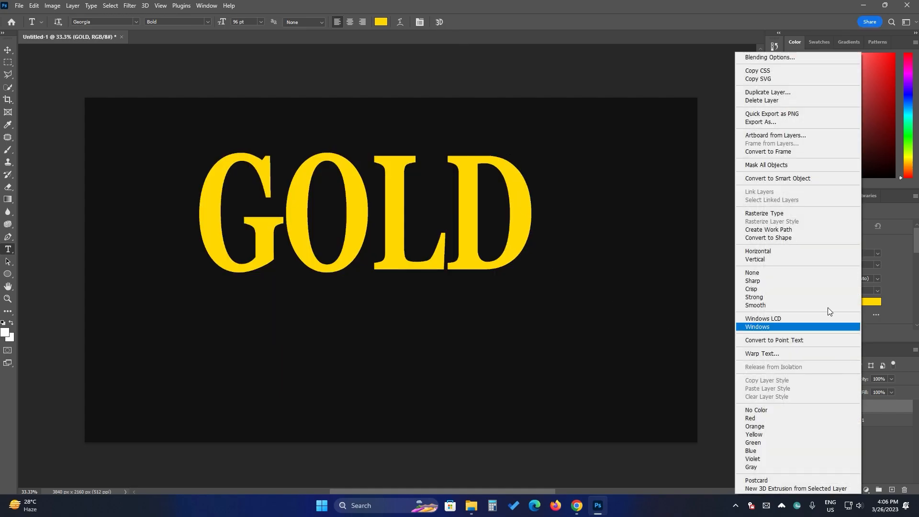
{"action": "left_click", "coordinate": [789, 58]}
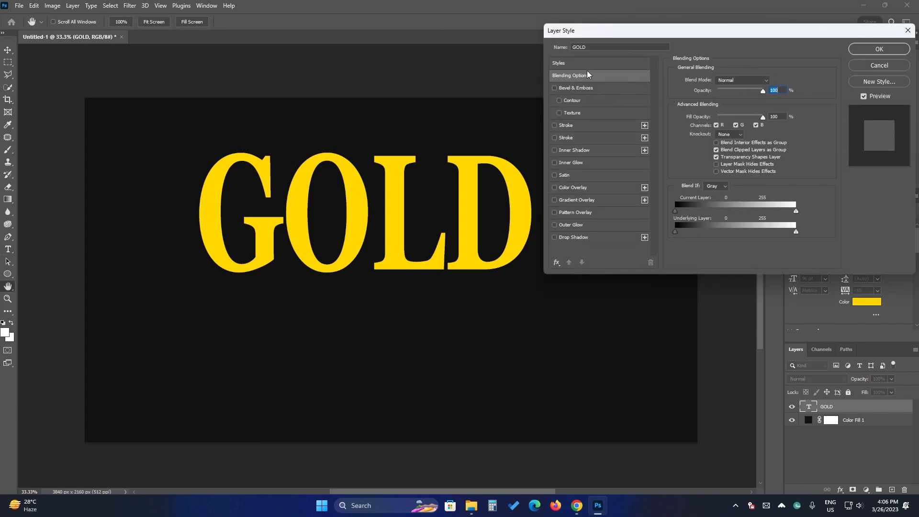
{"action": "left_click_drag", "start_coordinate": [659, 35], "coordinate": [627, 33]}
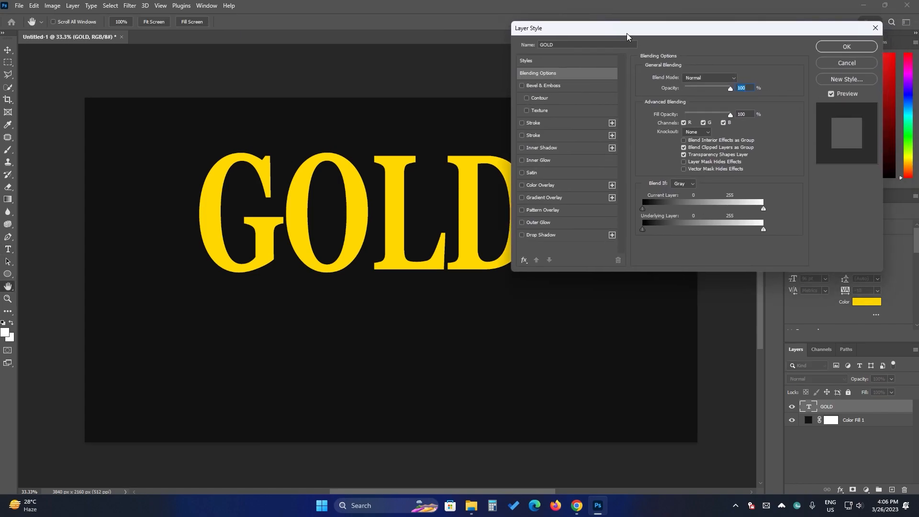
{"action": "left_click", "coordinate": [541, 86]}
{"action": "left_click", "coordinate": [701, 78]}
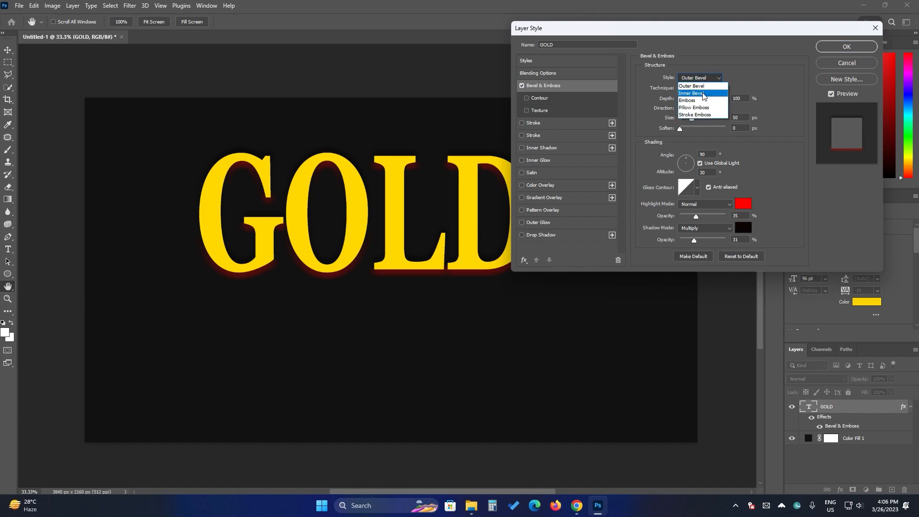
{"action": "left_click", "coordinate": [698, 86]}
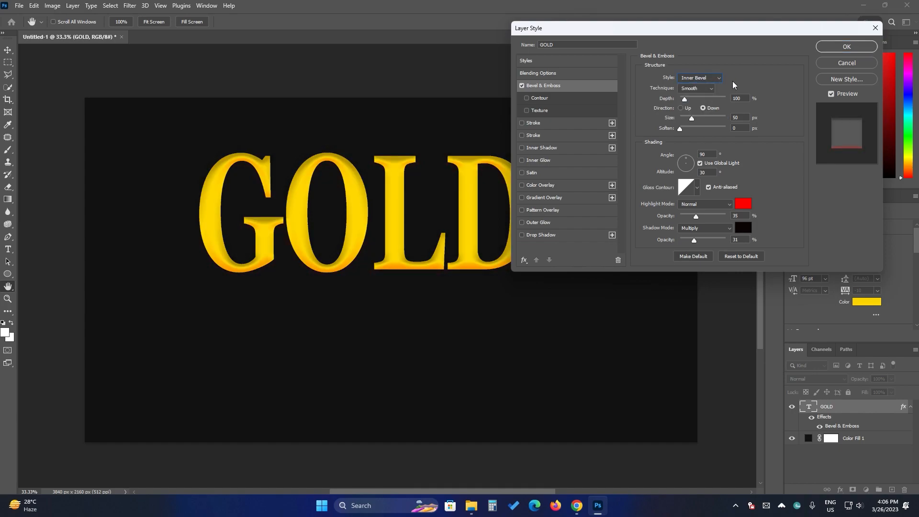
Set the bevel's depth to 255% and its size to 30 px.
{"action": "left_click", "coordinate": [736, 98]}
{"action": "type", "text": "255"}
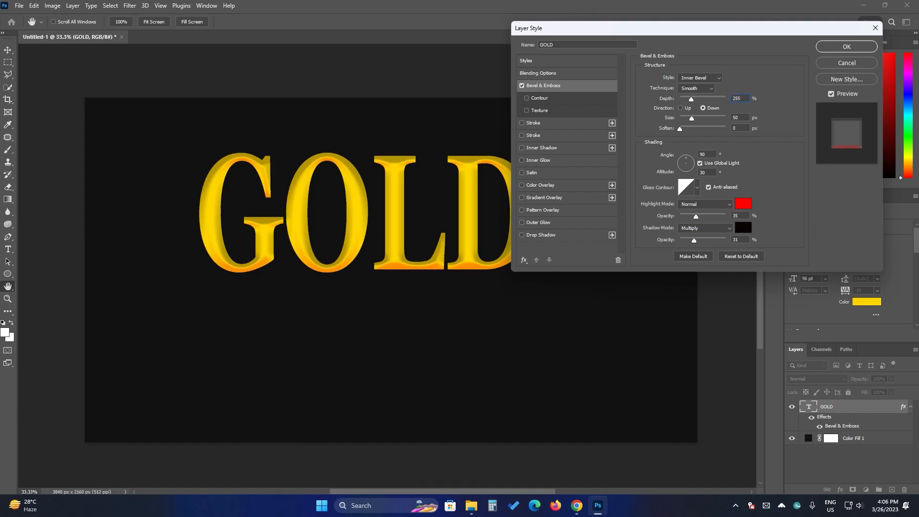
{"action": "left_click", "coordinate": [730, 118]}
{"action": "type", "text": "30"}
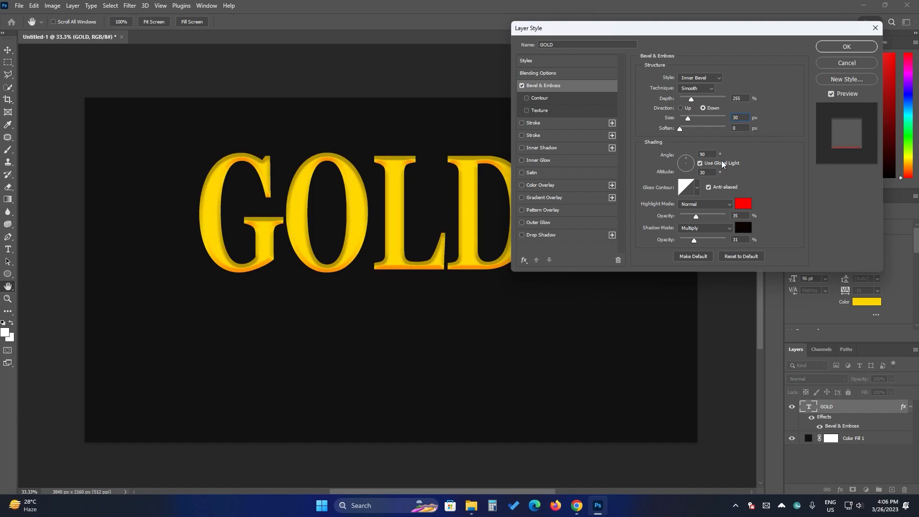
Choose a double-peaked gloss contour preset for the bevel's shading.
{"action": "left_click", "coordinate": [697, 191]}
{"action": "left_click", "coordinate": [654, 226]}
{"action": "left_click", "coordinate": [756, 166]}
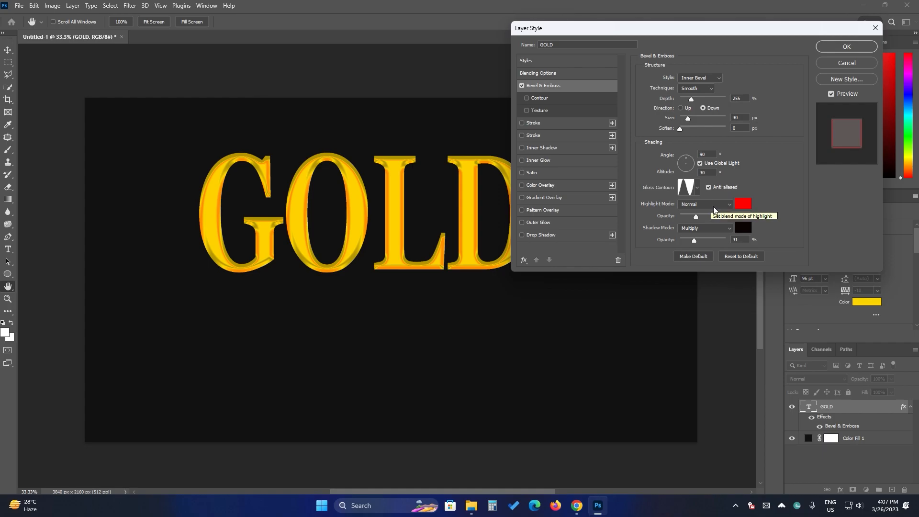
Set the bevel's highlight color to white, its highlight mode to Screen and its opacity to 55%.
{"action": "left_click", "coordinate": [743, 204]}
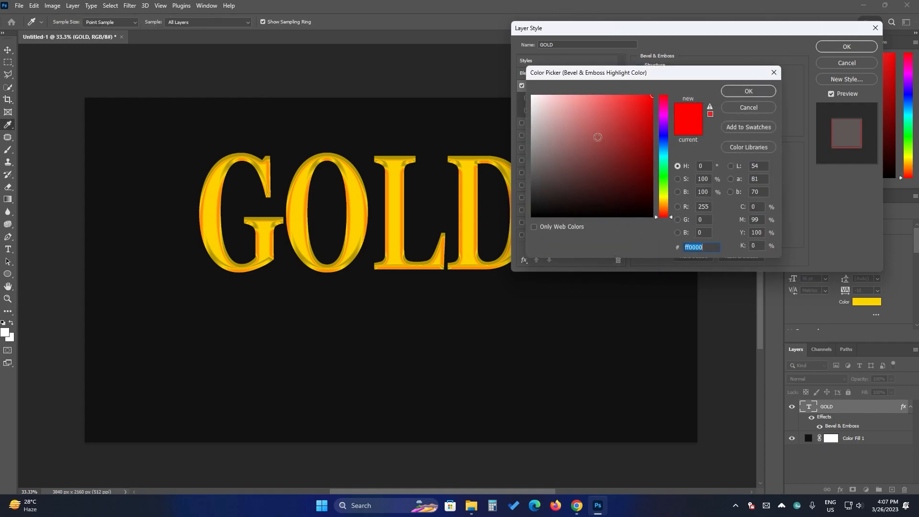
{"action": "left_click", "coordinate": [532, 95]}
{"action": "left_click", "coordinate": [758, 91]}
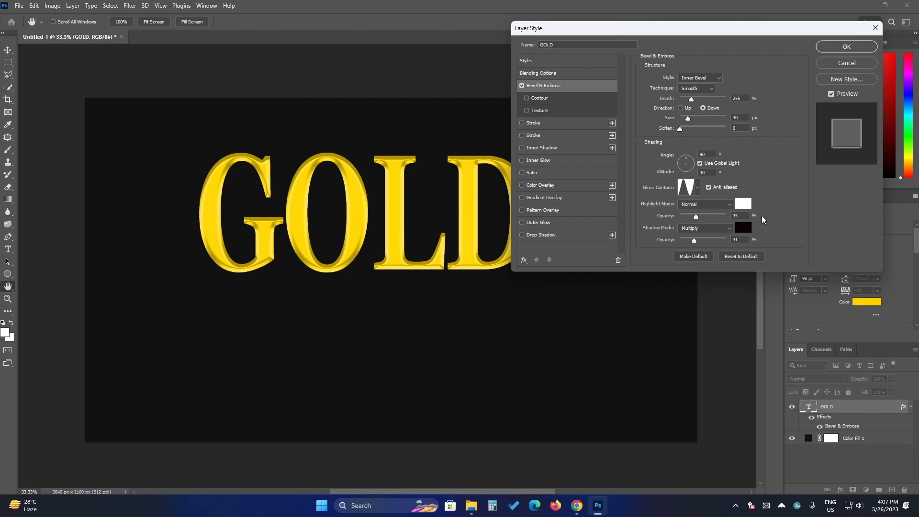
{"action": "left_click", "coordinate": [716, 204]}
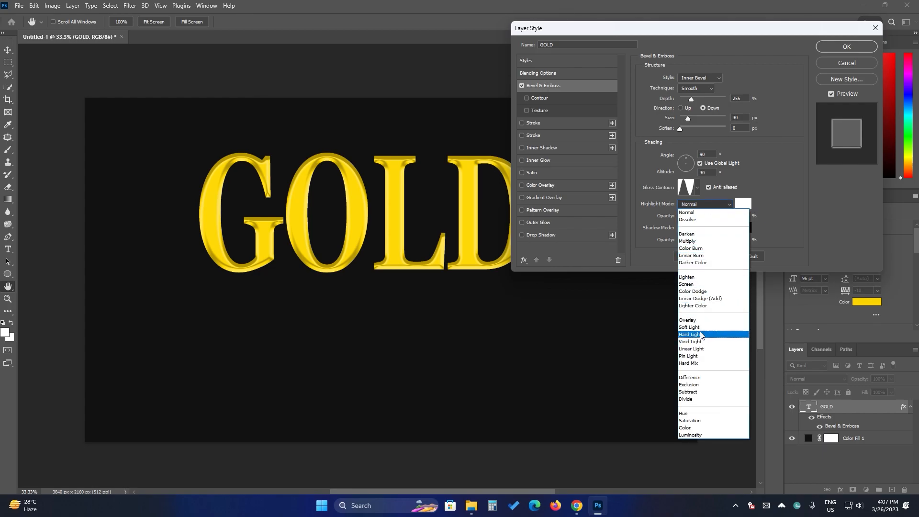
{"action": "left_click", "coordinate": [699, 285]}
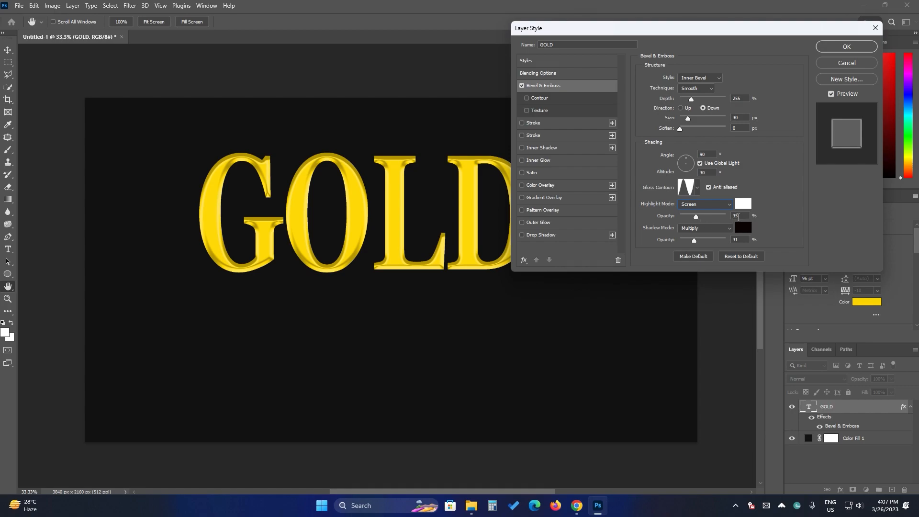
{"action": "left_click_drag", "start_coordinate": [738, 217], "coordinate": [720, 220]}
{"action": "type", "text": "55"}
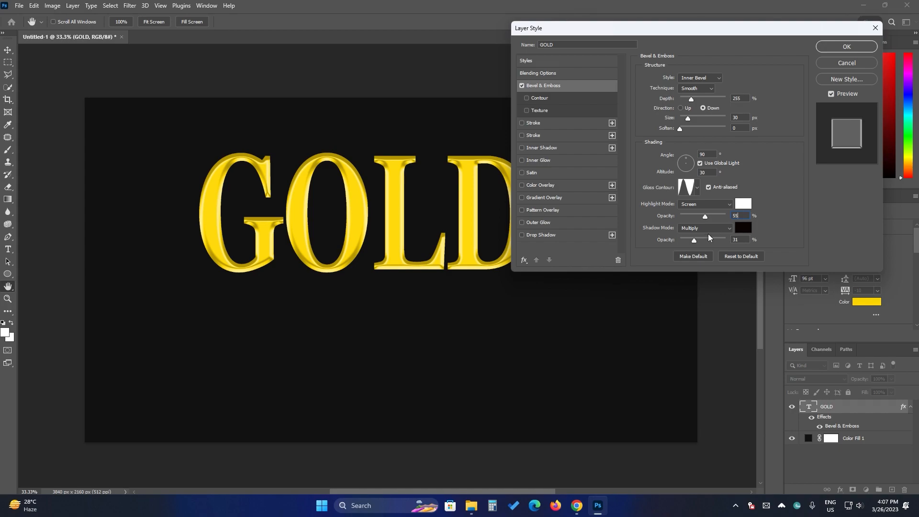
Use Multiply as the bevel's shadow mode and set the shadow opacity to 55%.
{"action": "left_click", "coordinate": [695, 228]}
{"action": "left_click", "coordinate": [696, 228]}
{"action": "double_click", "coordinate": [738, 240]}
{"action": "type", "text": "55"}
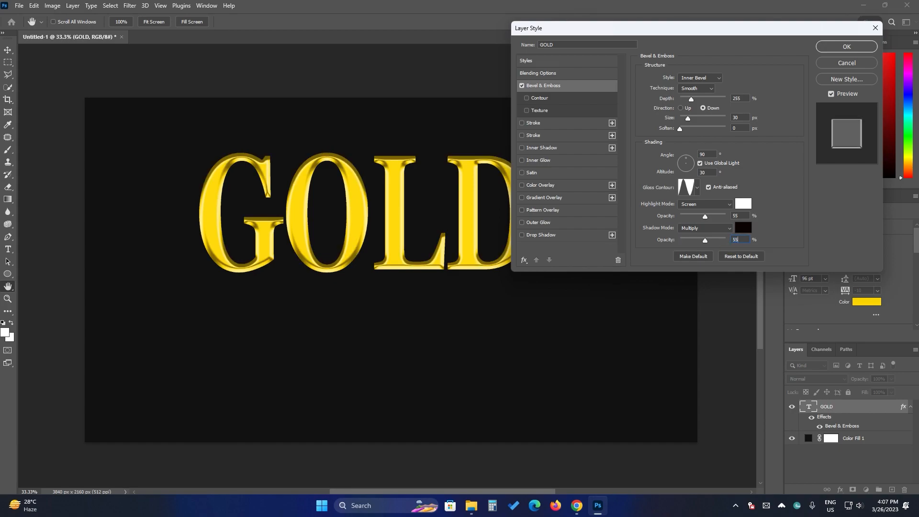
{"action": "key", "text": "Tab"}
Add a 3 px yellow outside stroke with Screen blending at 45% opacity and apply the layer style.
{"action": "left_click", "coordinate": [534, 124]}
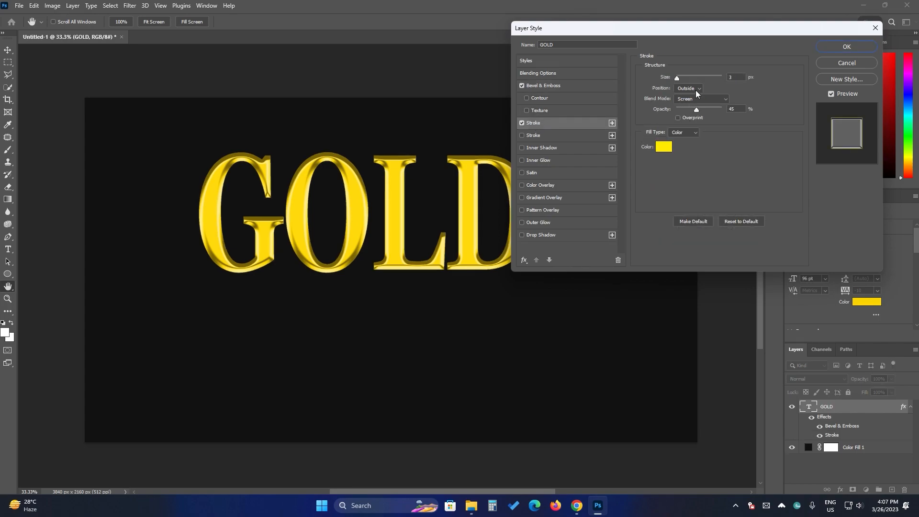
{"action": "left_click_drag", "start_coordinate": [733, 81], "coordinate": [724, 78]}
{"action": "left_click", "coordinate": [847, 47]}
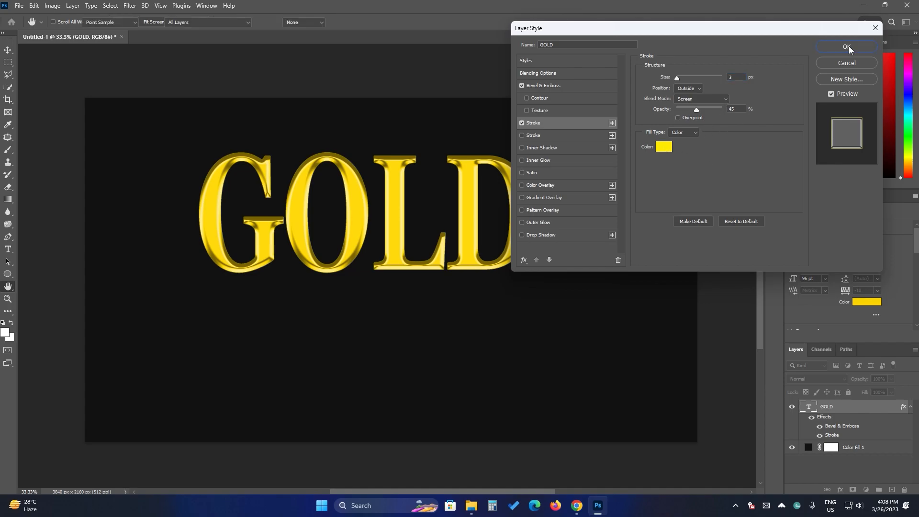
Duplicate the GOLD text layer and convert the copy into a smart object for smart filters.
{"action": "left_click_drag", "start_coordinate": [869, 411], "coordinate": [891, 491]}
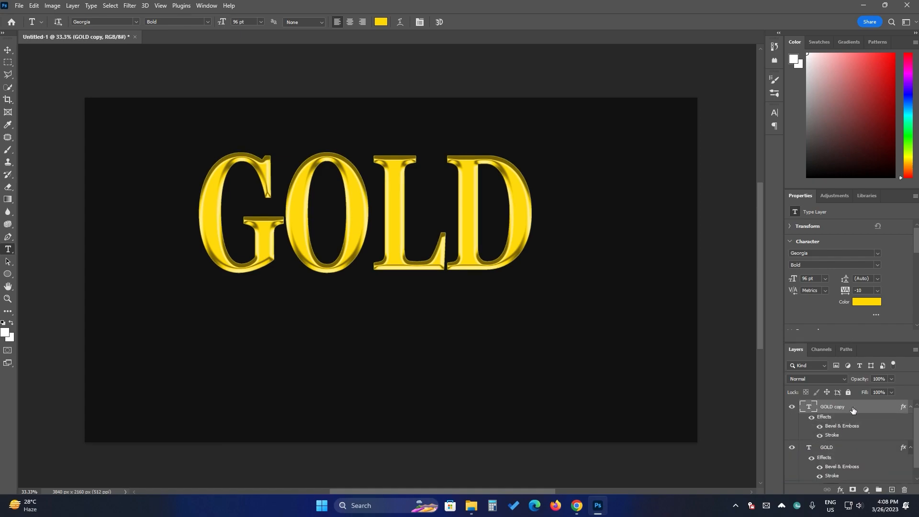
{"action": "left_click", "coordinate": [130, 5]}
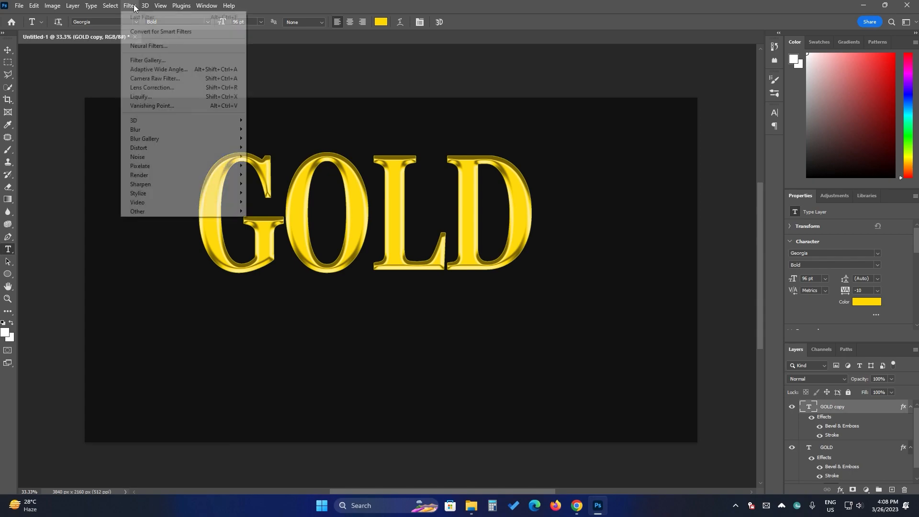
{"action": "left_click", "coordinate": [145, 30]}
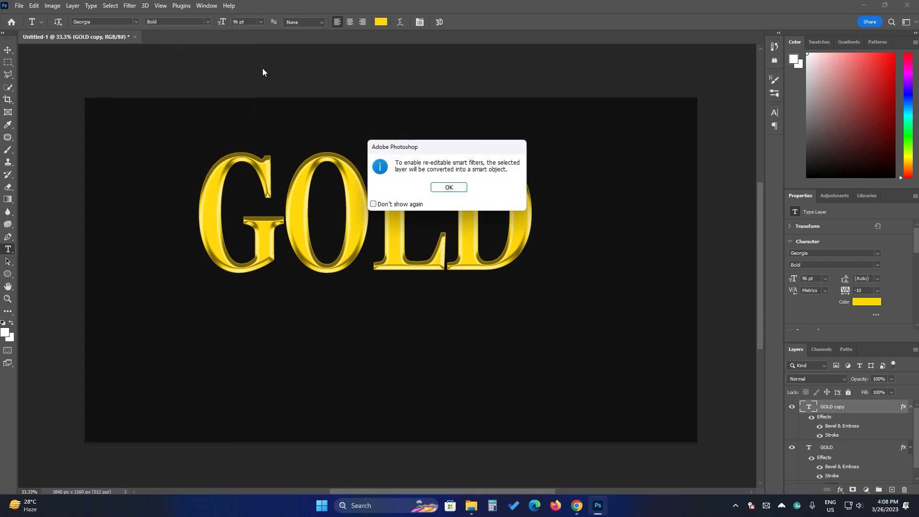
{"action": "left_click", "coordinate": [450, 187]}
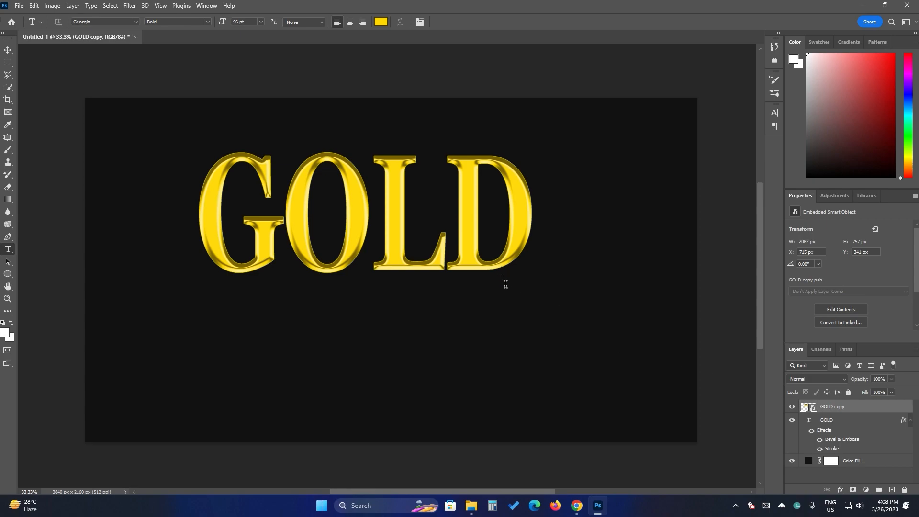
Flip the GOLD copy vertically and place it directly beneath the original text as a mirror image.
{"action": "key", "text": "ctrl+t"}
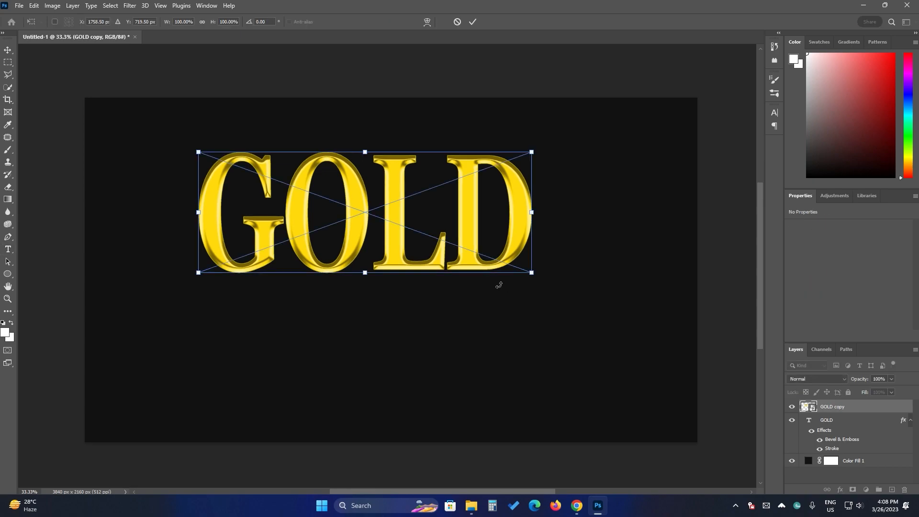
{"action": "right_click", "coordinate": [470, 245]}
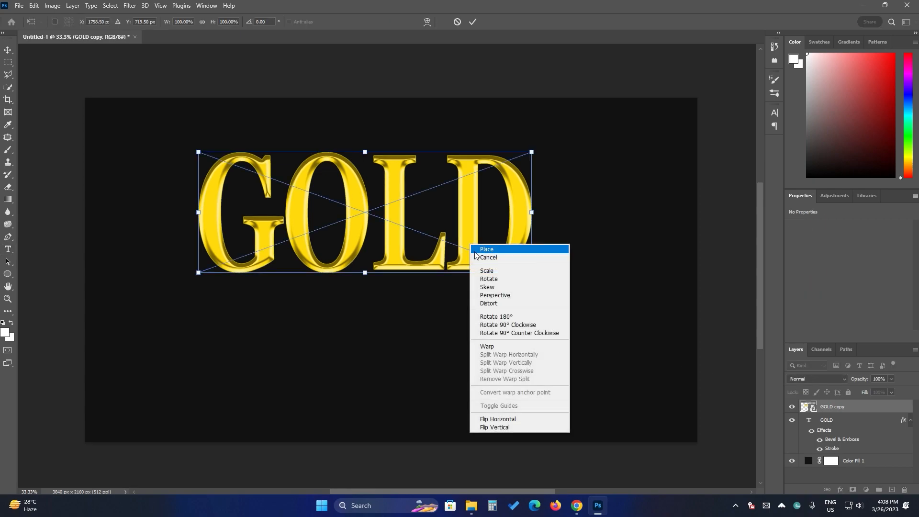
{"action": "left_click", "coordinate": [513, 427]}
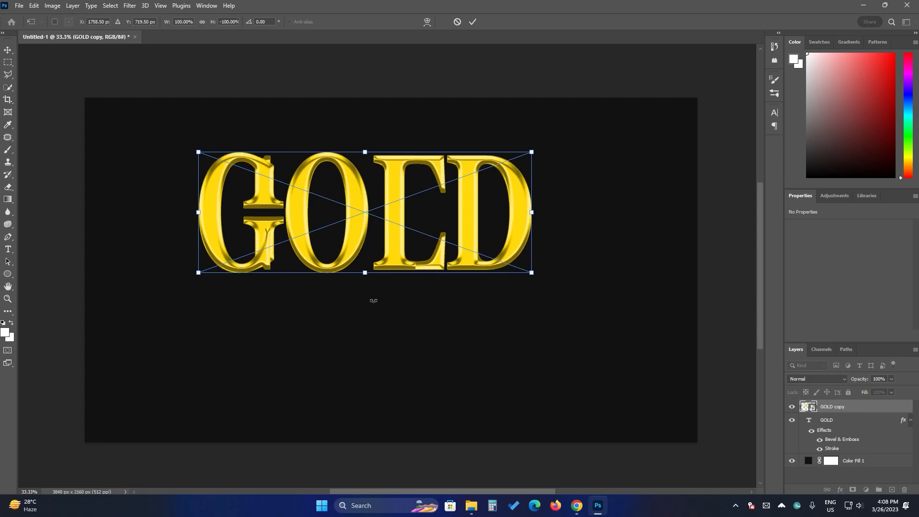
{"action": "left_click_drag", "start_coordinate": [355, 250], "coordinate": [360, 361]}
{"action": "scroll", "coordinate": [223, 267], "scroll_direction": "up", "scroll_amount": 5}
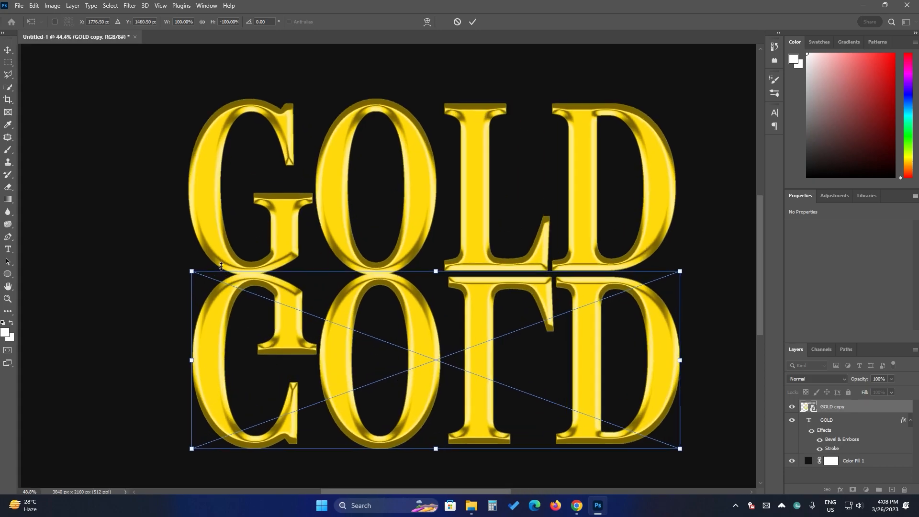
{"action": "left_click_drag", "start_coordinate": [295, 293], "coordinate": [294, 300]}
{"action": "scroll", "coordinate": [362, 292], "scroll_direction": "down", "scroll_amount": 2}
{"action": "scroll", "coordinate": [362, 292], "scroll_direction": "down", "scroll_amount": 1}
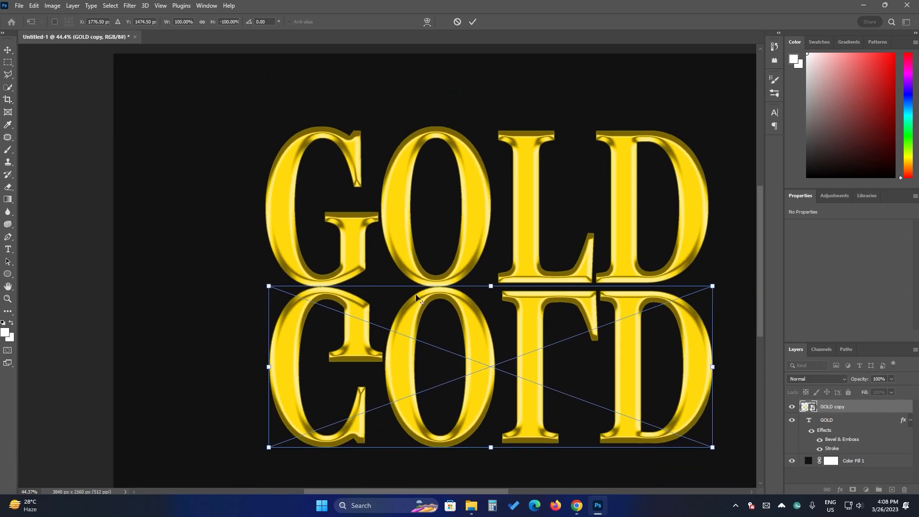
{"action": "left_click", "coordinate": [473, 23]}
Add a layer mask to the flipped GOLD copy and fade out its lower part with a black-to-white linear gradient.
{"action": "left_click_drag", "start_coordinate": [608, 266], "coordinate": [608, 249]}
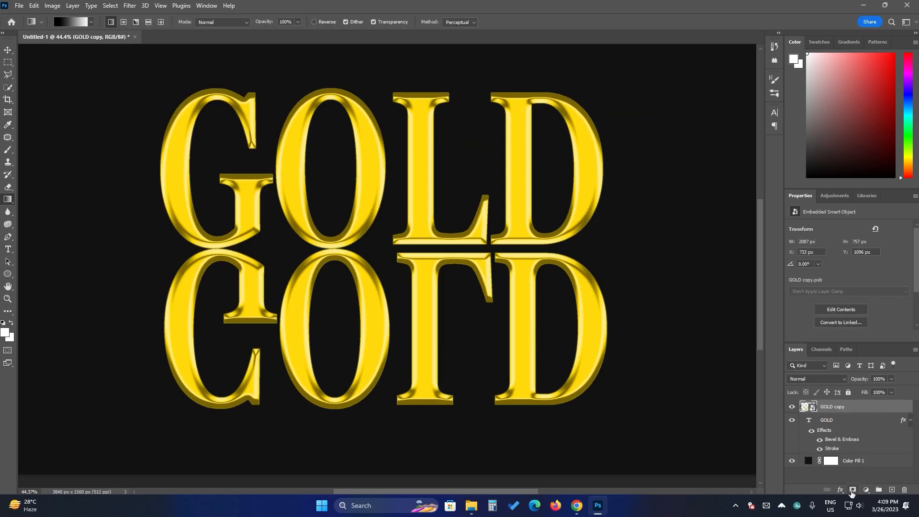
{"action": "left_click", "coordinate": [851, 491]}
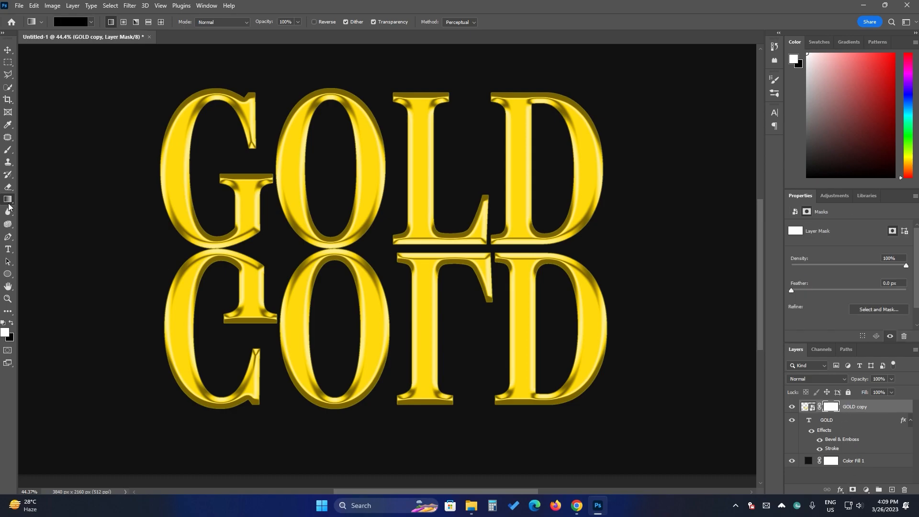
{"action": "left_click", "coordinate": [74, 22]}
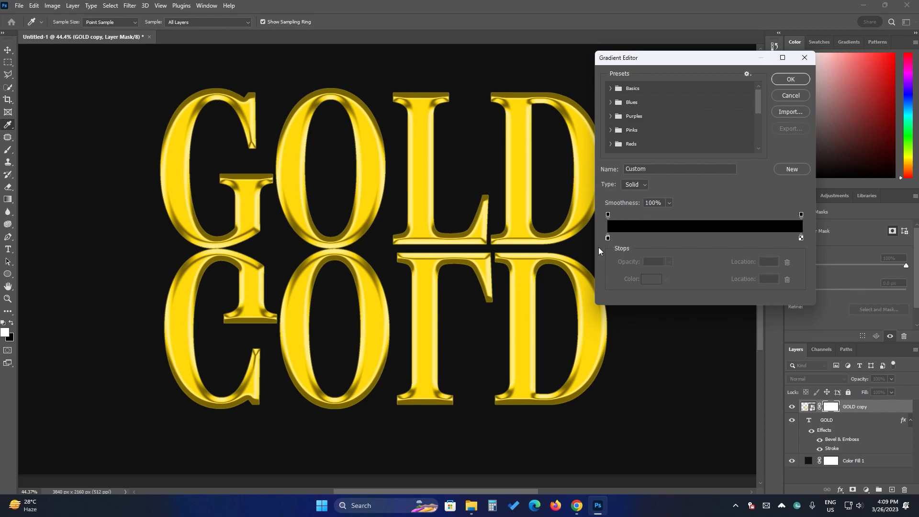
{"action": "left_click", "coordinate": [802, 239]}
{"action": "left_click", "coordinate": [652, 279]}
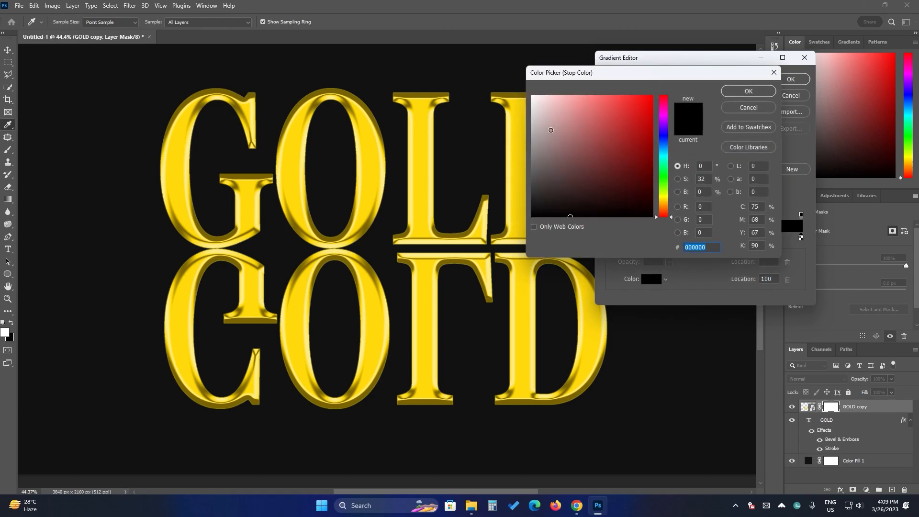
{"action": "left_click_drag", "start_coordinate": [551, 130], "coordinate": [533, 72]}
{"action": "left_click", "coordinate": [769, 90]}
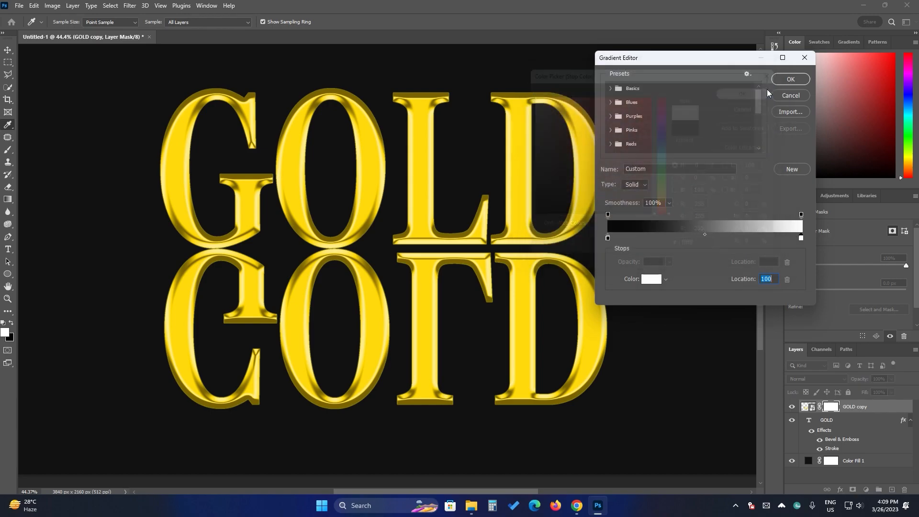
{"action": "left_click", "coordinate": [790, 79]}
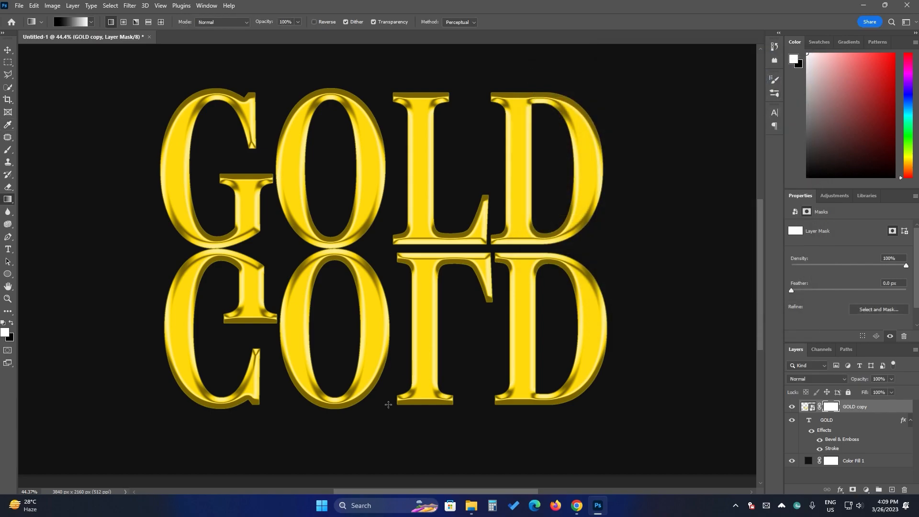
{"action": "left_click_drag", "start_coordinate": [382, 410], "coordinate": [385, 247]}
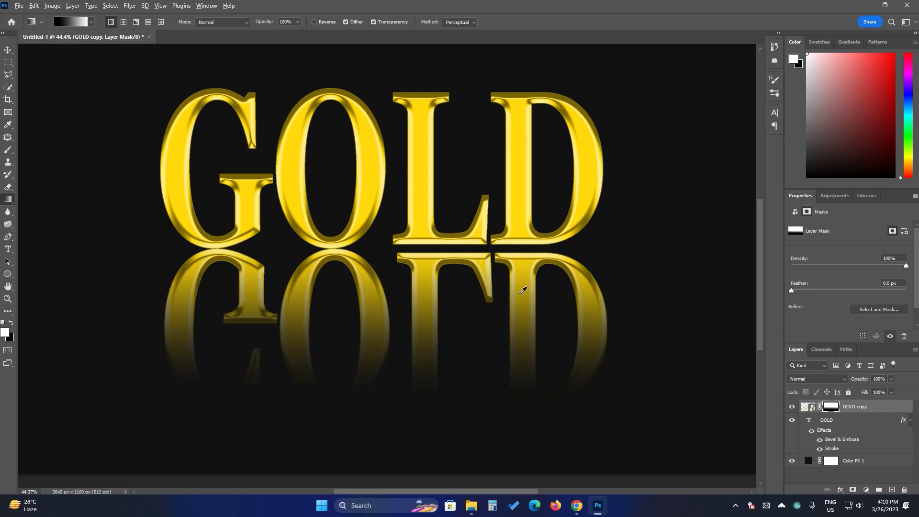
Lower the reflection layer's opacity to 52%.
{"action": "scroll", "coordinate": [523, 290], "scroll_direction": "down", "scroll_amount": 1}
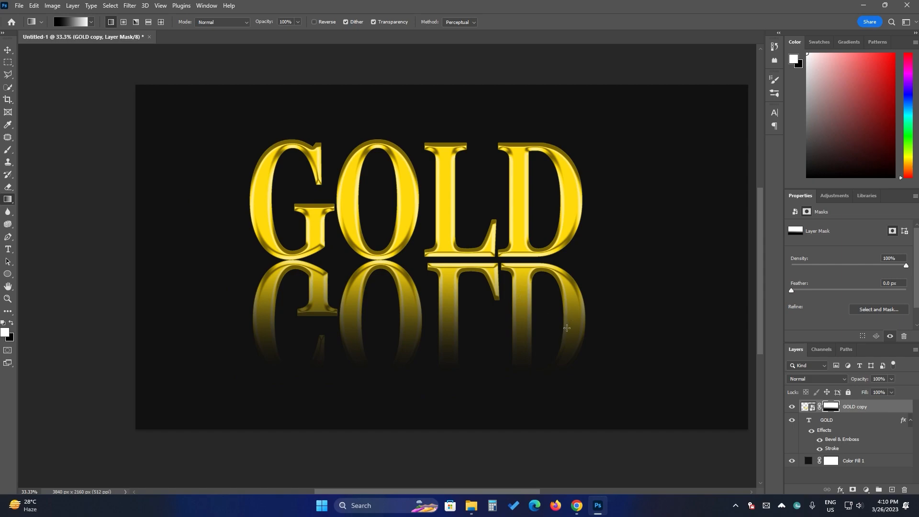
{"action": "left_click", "coordinate": [892, 379]}
{"action": "left_click_drag", "start_coordinate": [874, 391], "coordinate": [871, 392]}
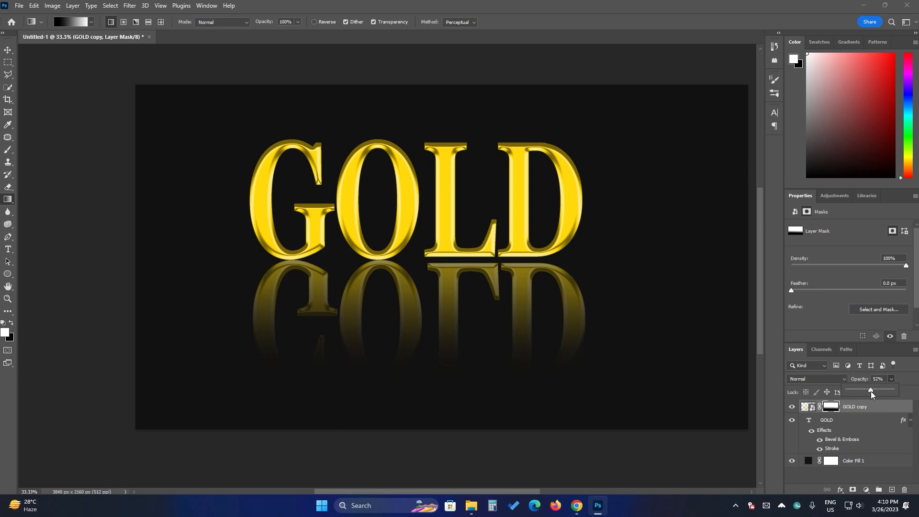